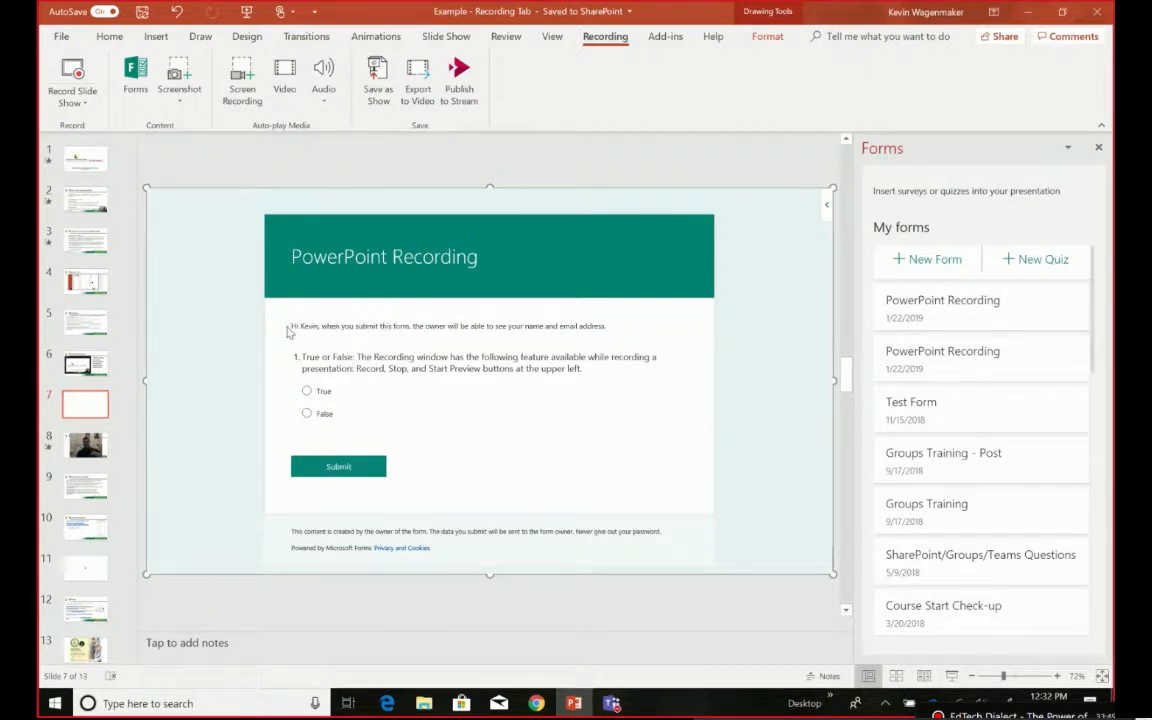
Highlight the form's notice about what the owner sees upon submission, and clear the highlight.
drag(290, 326, 627, 333)
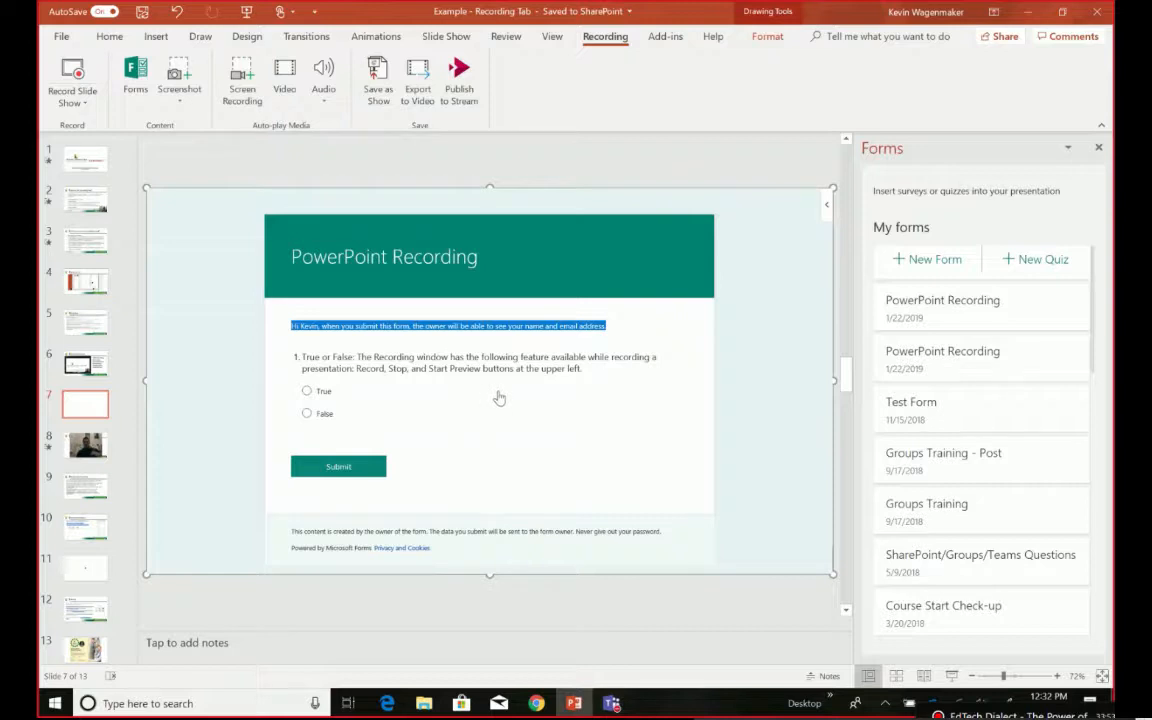
click(490, 335)
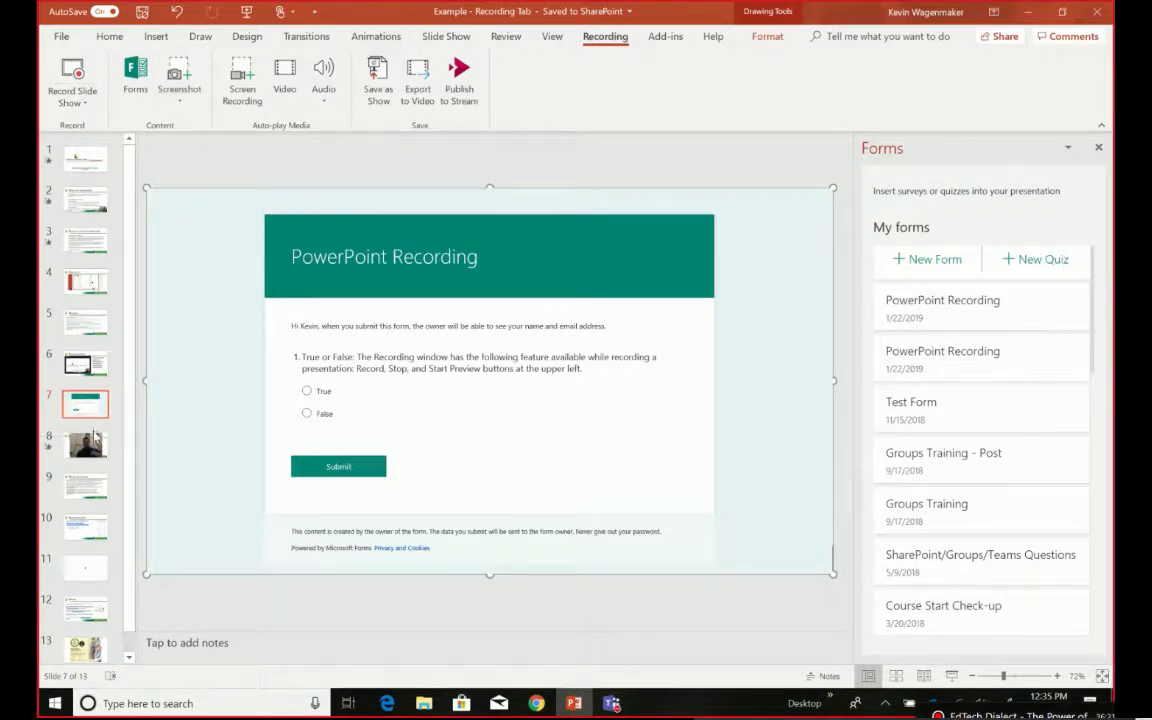
Preview the screenshot options, clear File Explorer from in front of the Montcalm Community College website, and return to the presentation.
click(179, 78)
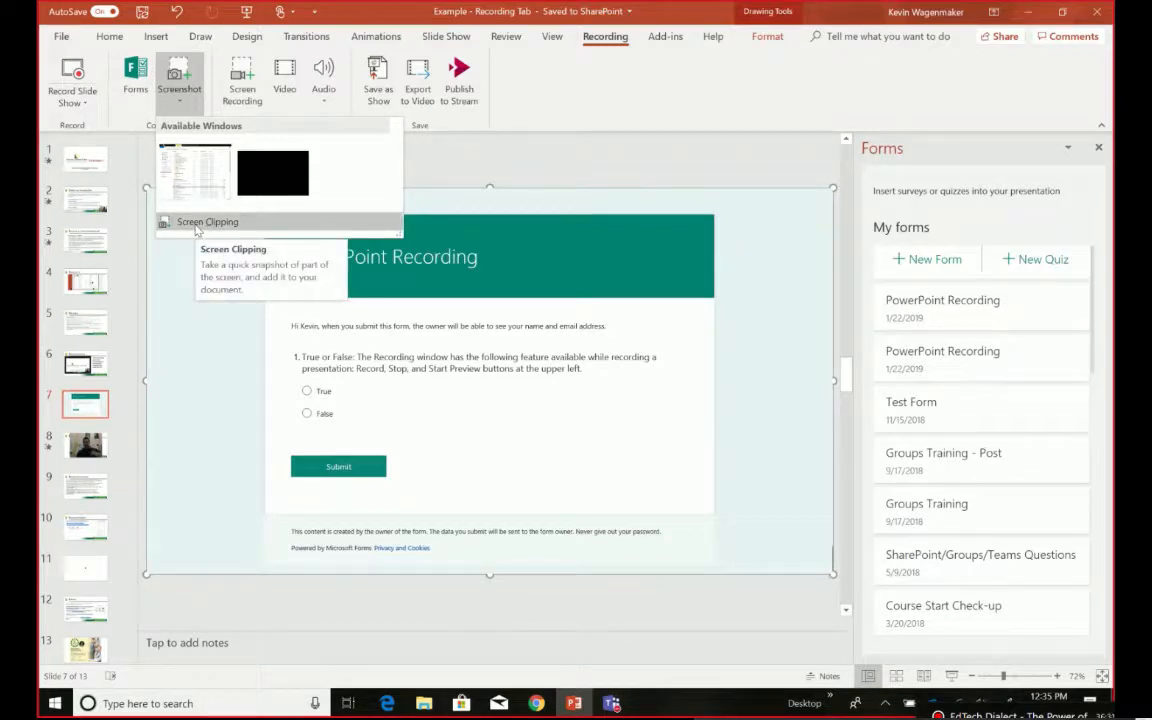
click(204, 376)
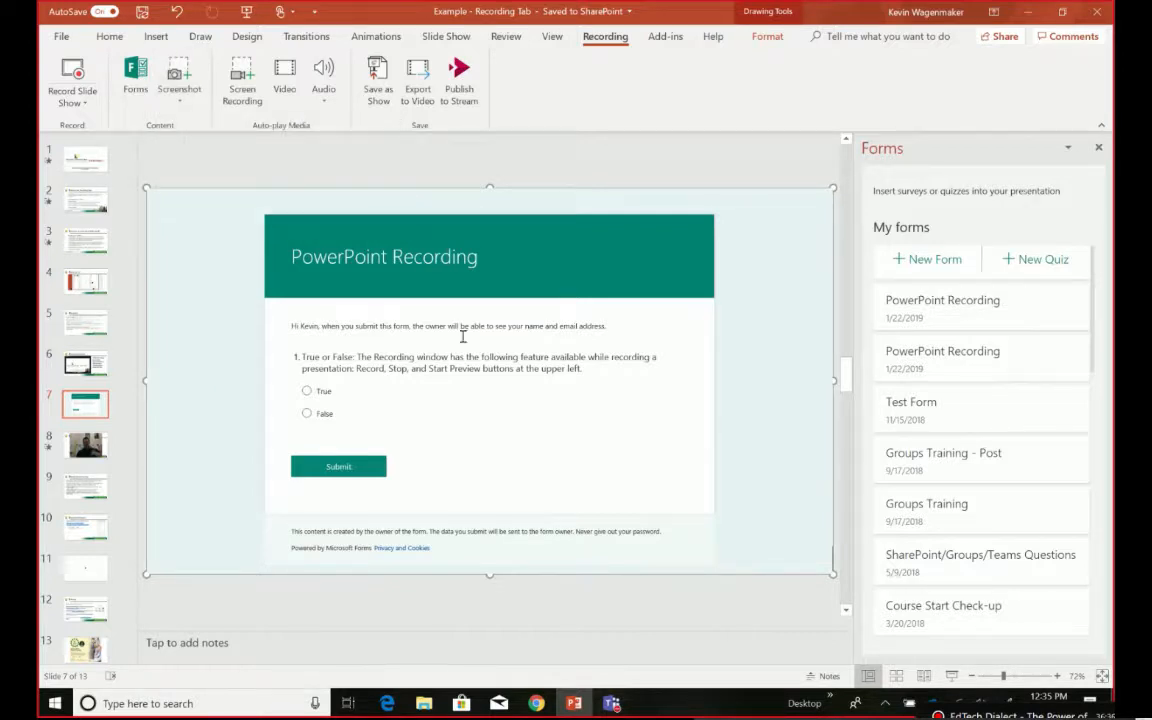
click(1027, 13)
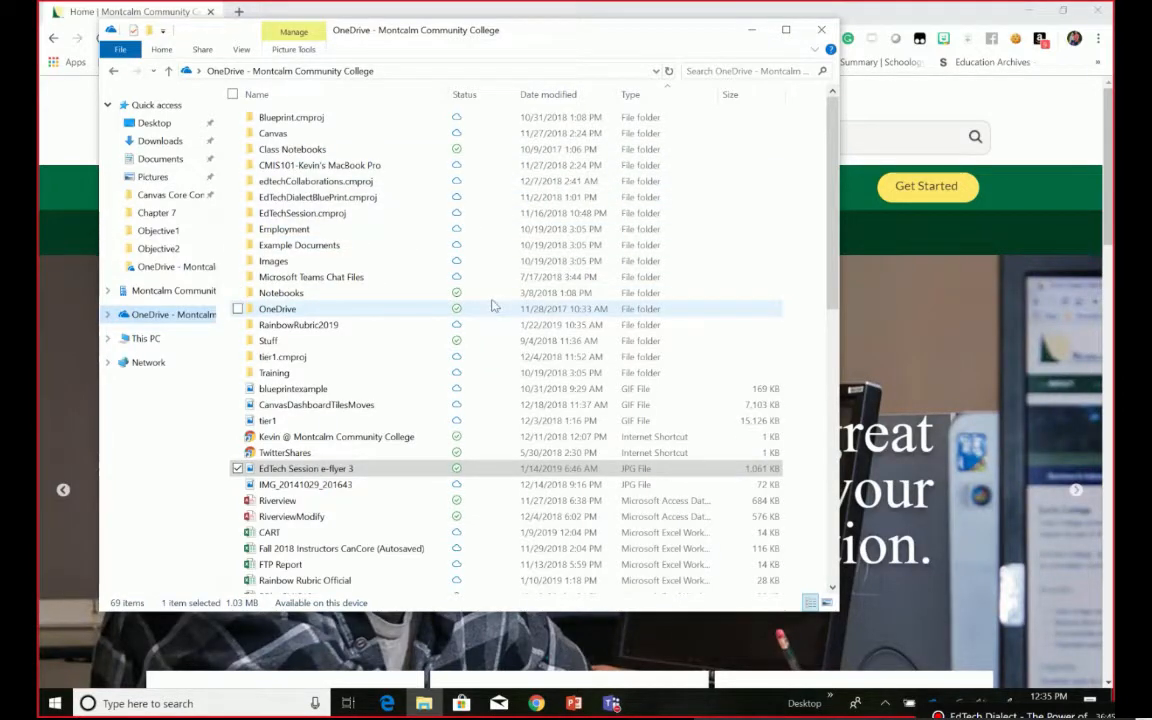
click(1045, 121)
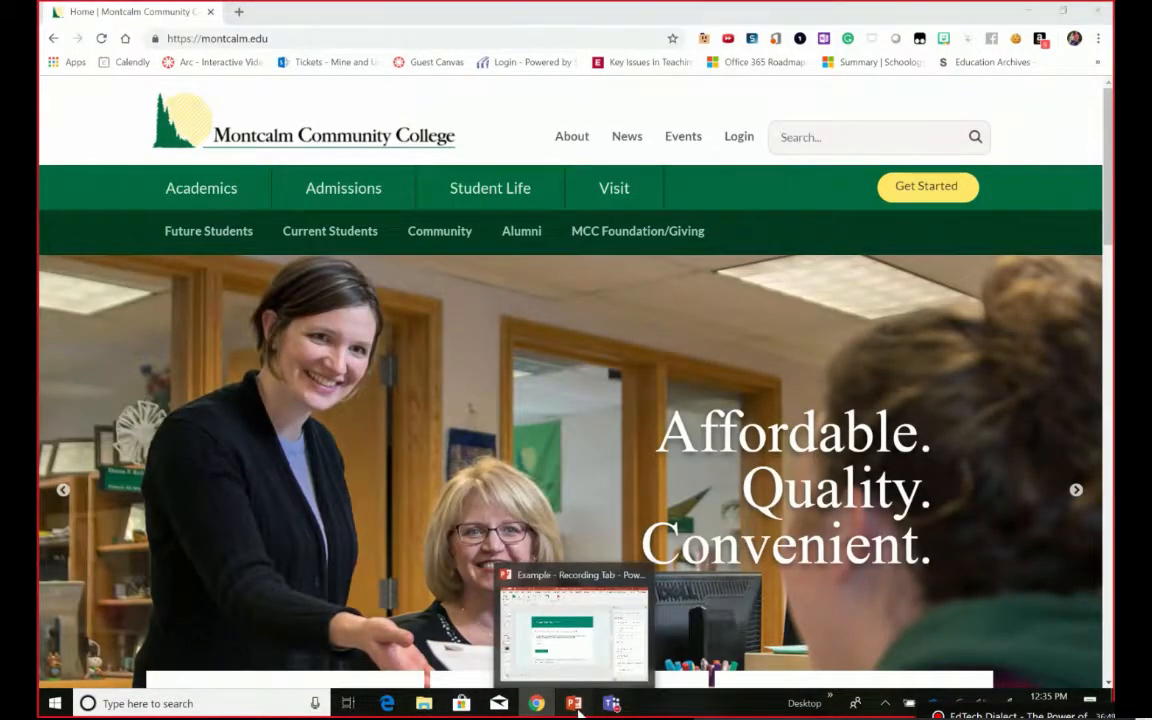
click(578, 705)
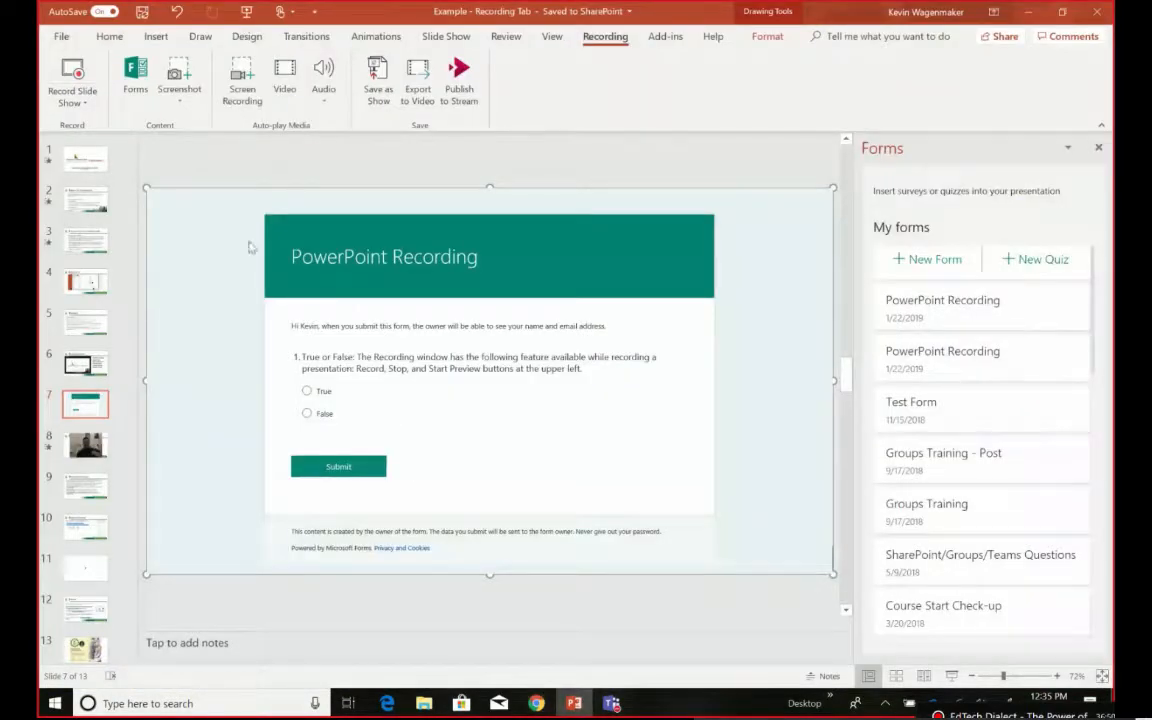
Insert a screen clipping of the Montcalm Community College home page, without the browser bars, on slide 7.
click(179, 80)
click(212, 224)
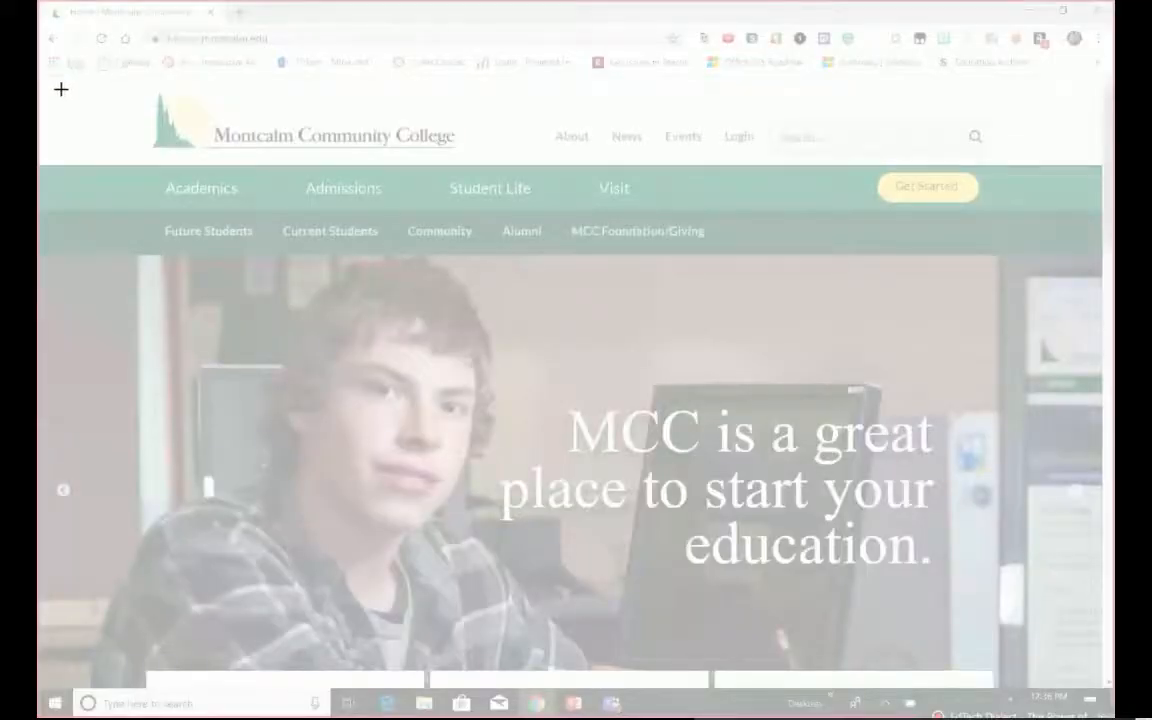
drag(61, 86, 1028, 621)
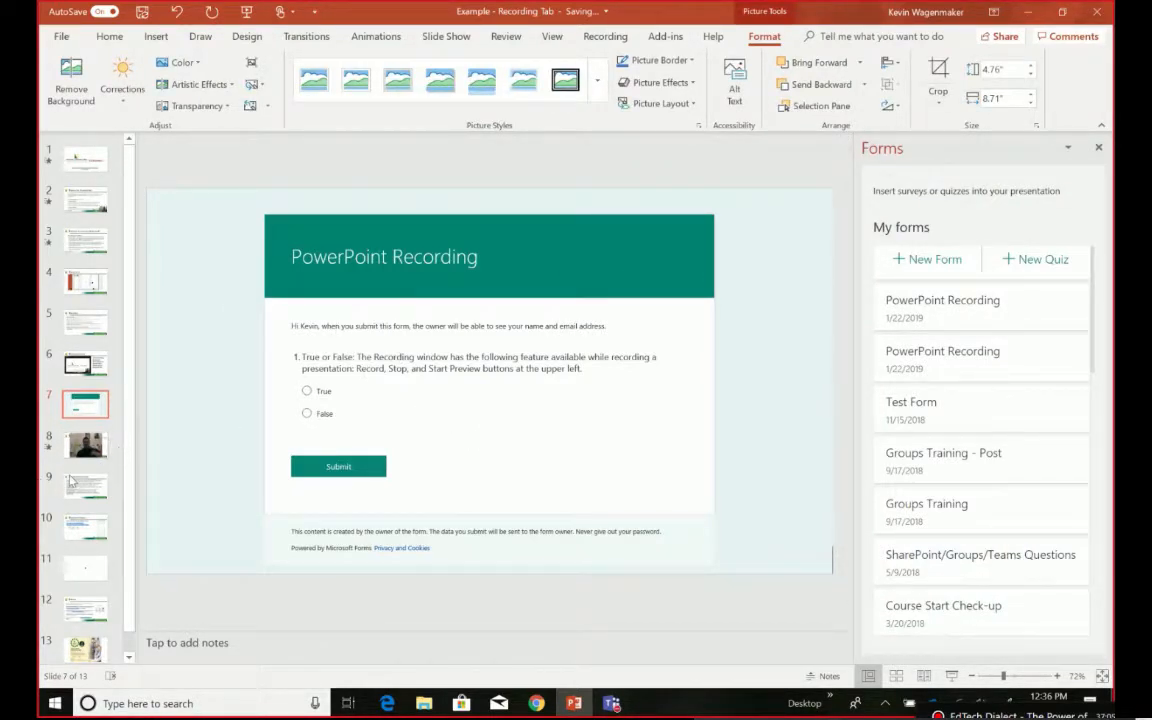
Add a new slide after slide 7 and insert a screen clipping of the Montcalm Community College home page on it.
click(109, 39)
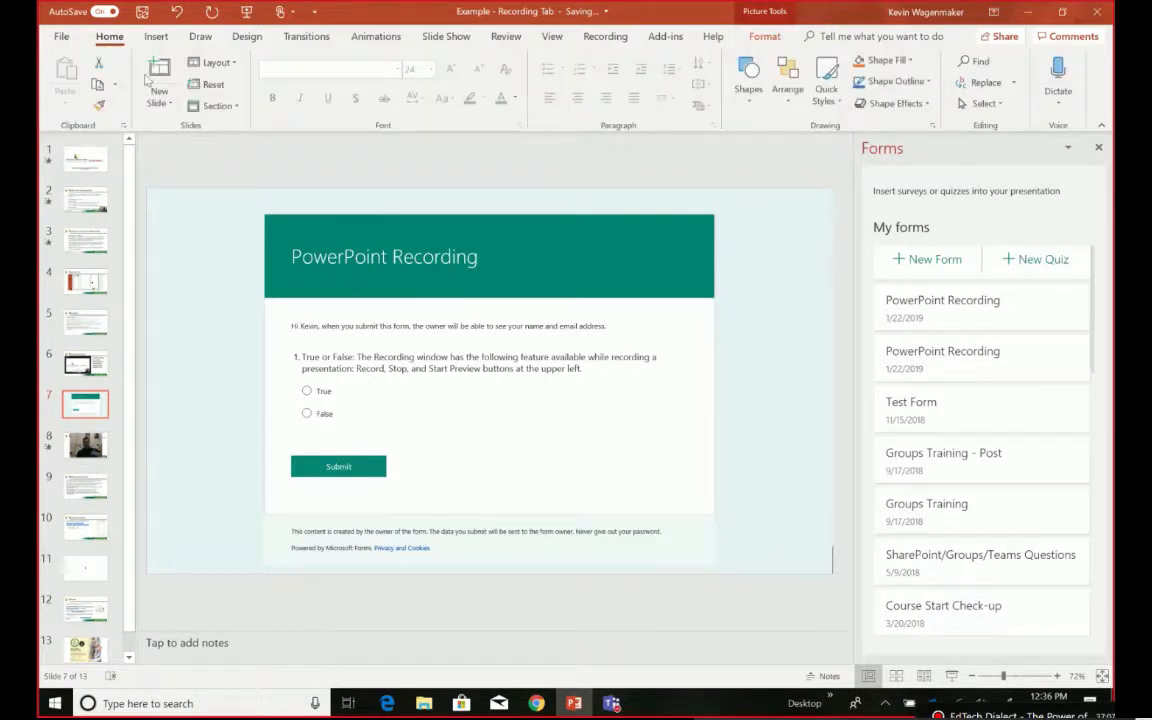
click(157, 72)
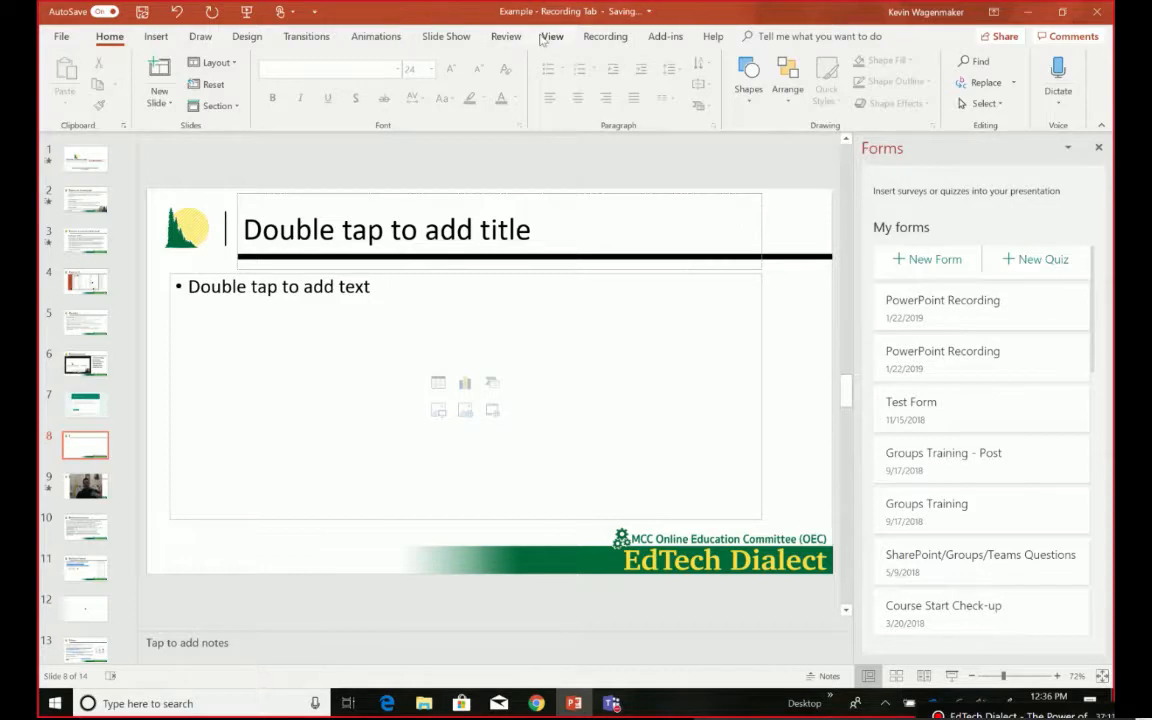
click(605, 36)
click(179, 78)
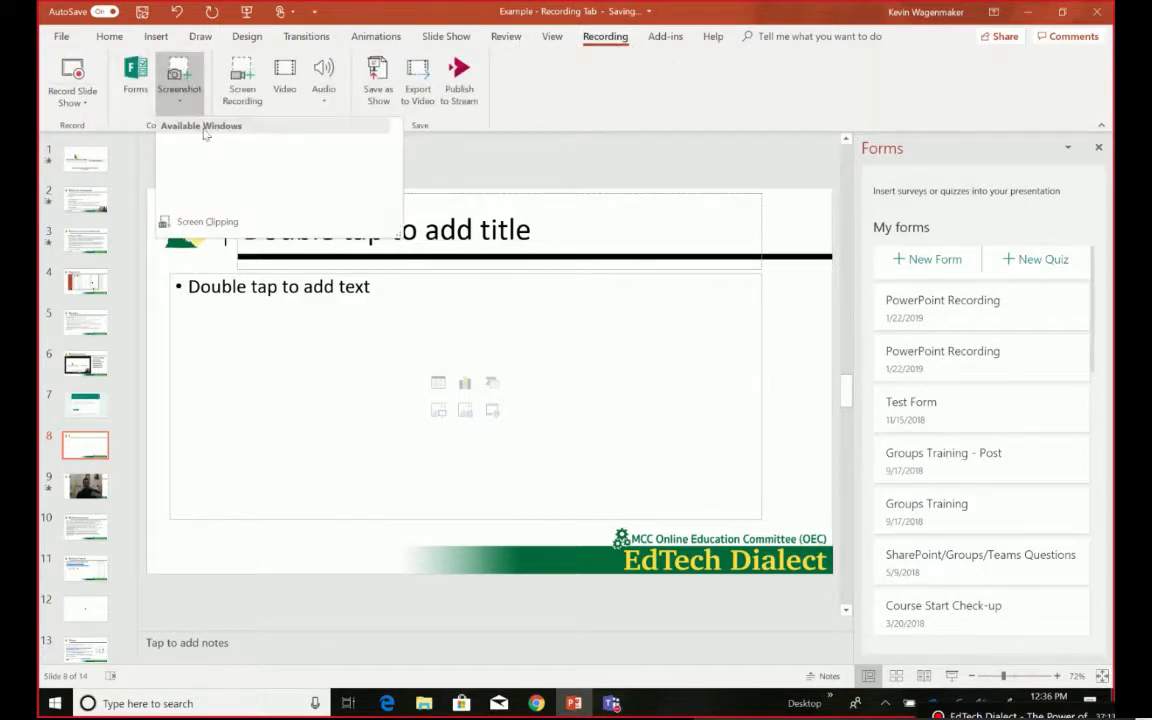
click(220, 228)
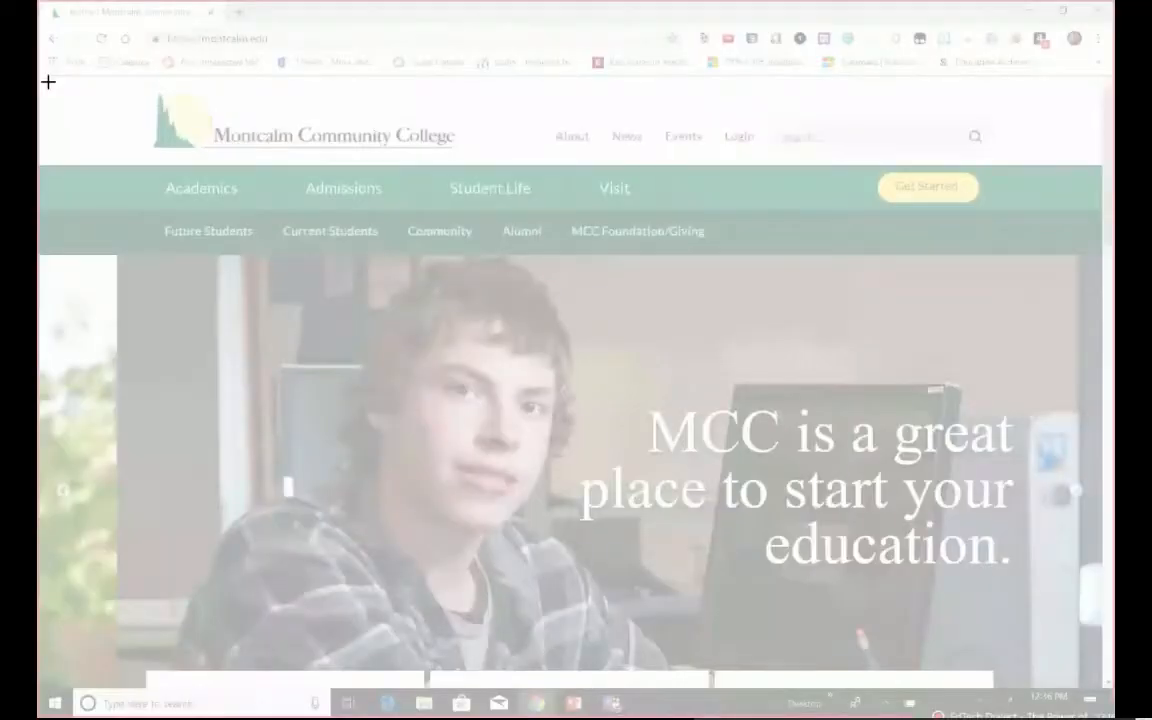
drag(48, 82, 1074, 634)
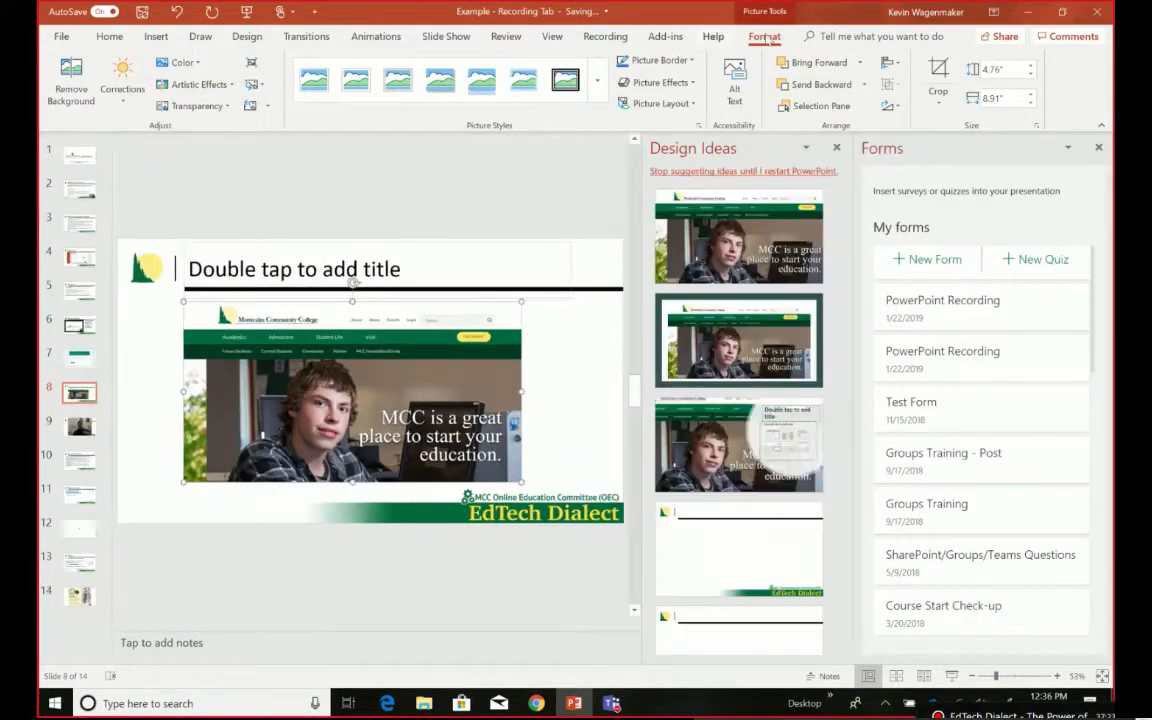
Make a short screen recording of nearly the whole website window with audio and pointer, and move the inserted video slightly up on slide 8.
click(603, 37)
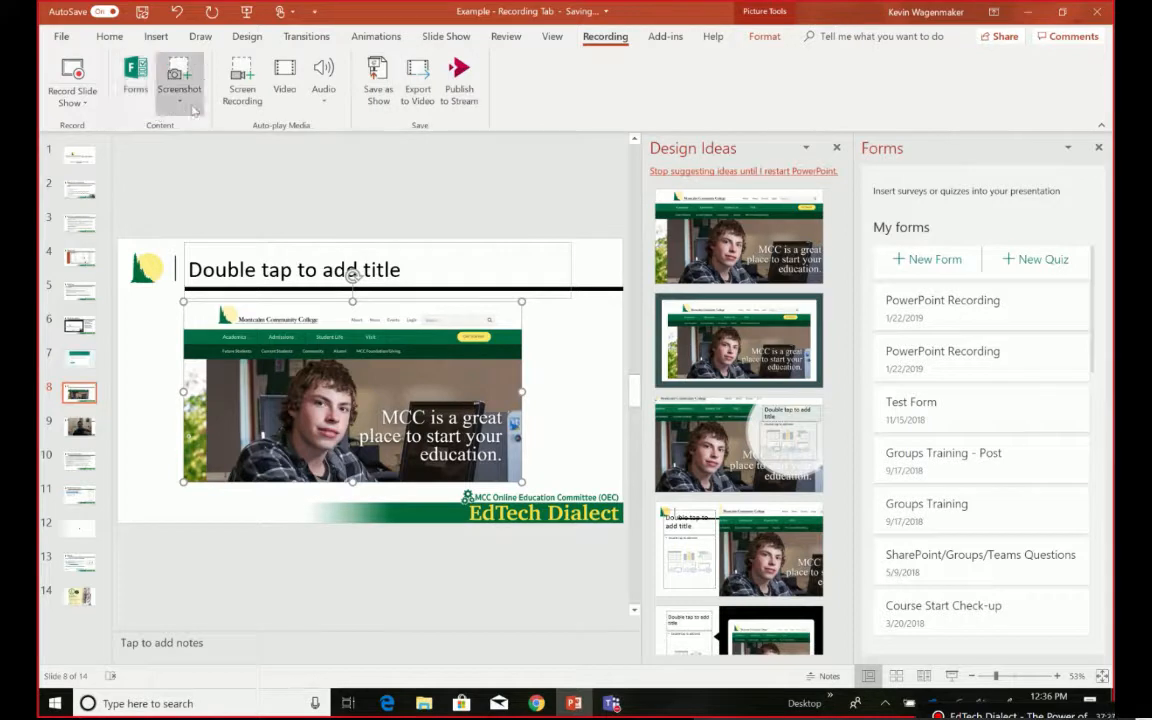
click(250, 103)
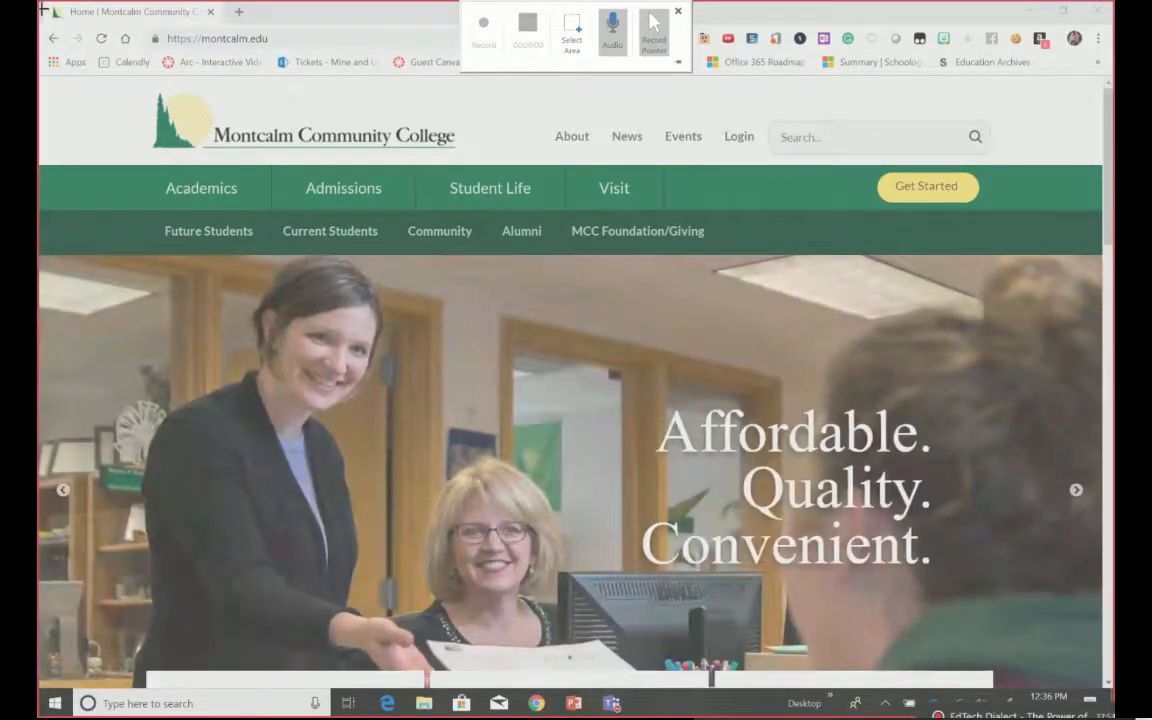
drag(42, 8, 1080, 650)
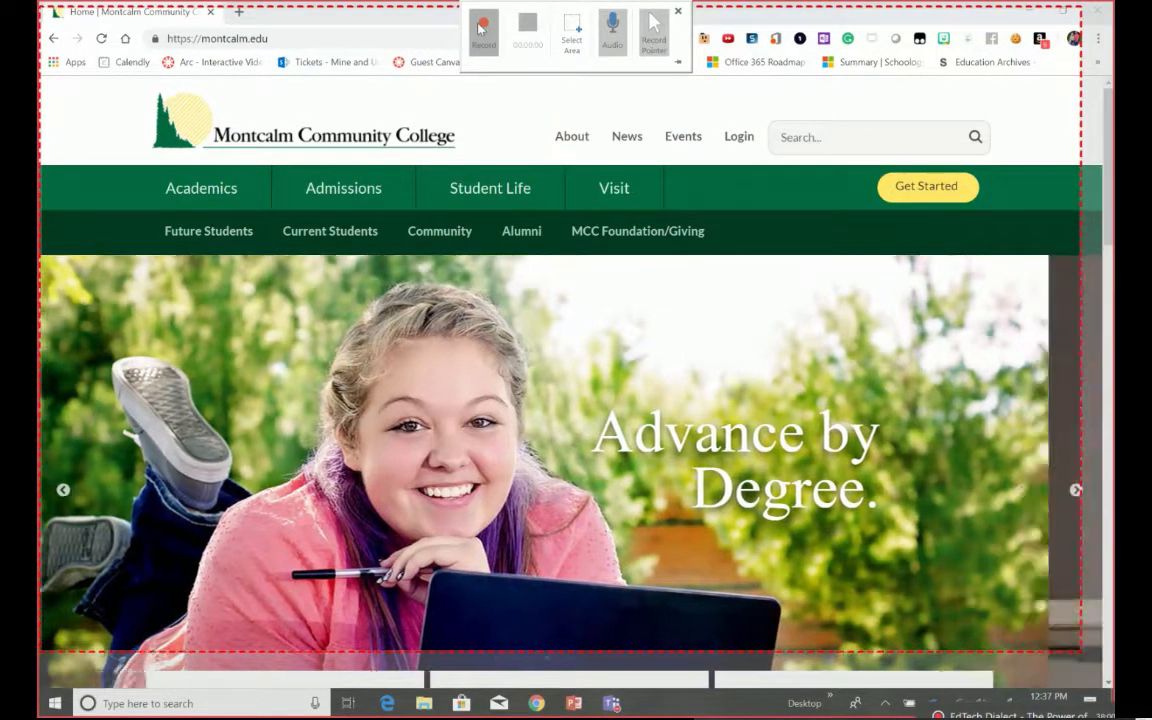
click(479, 27)
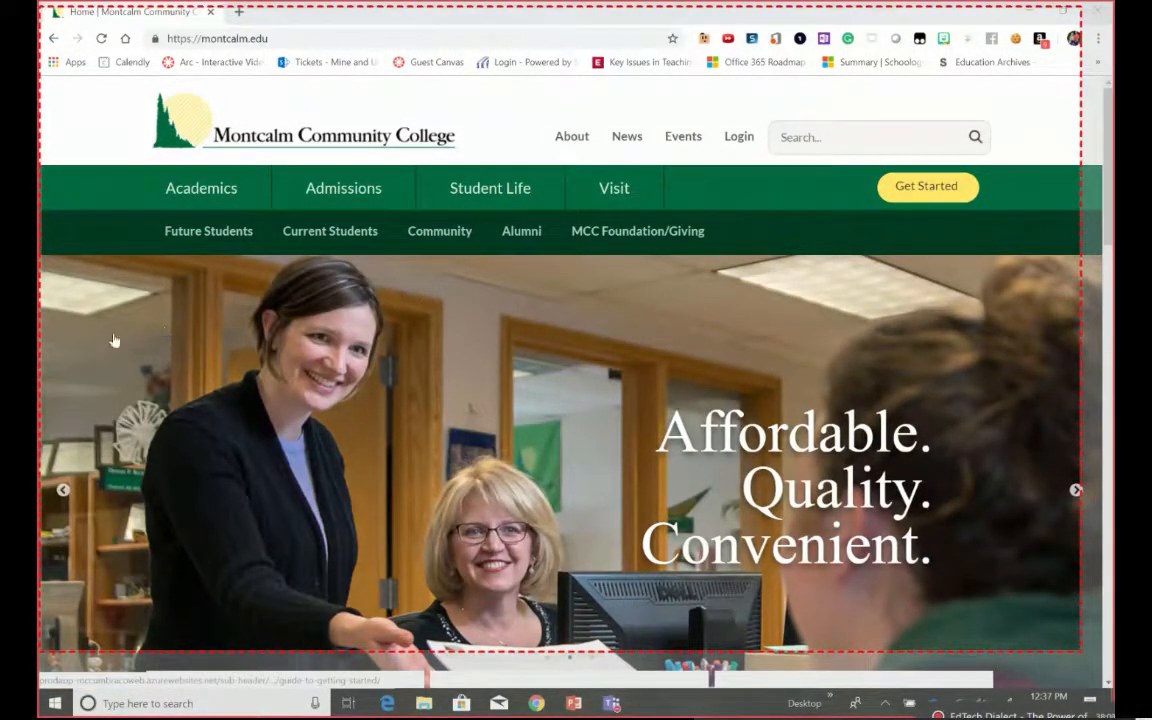
mouse_move(527, 33)
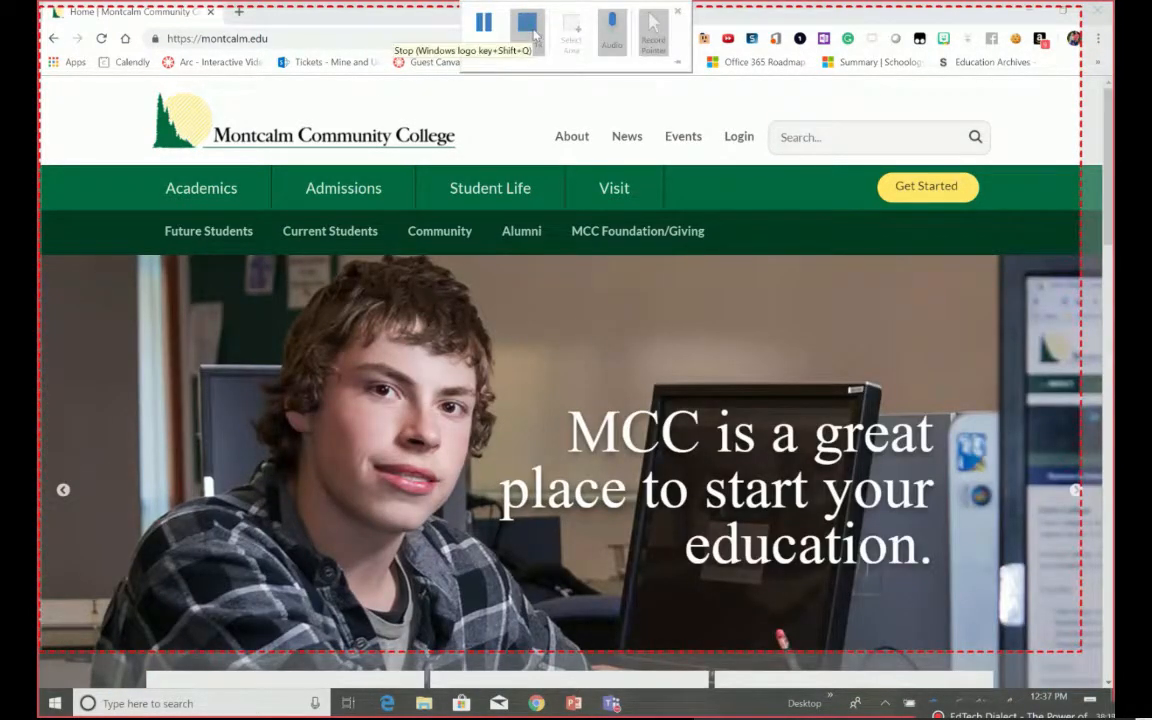
click(530, 24)
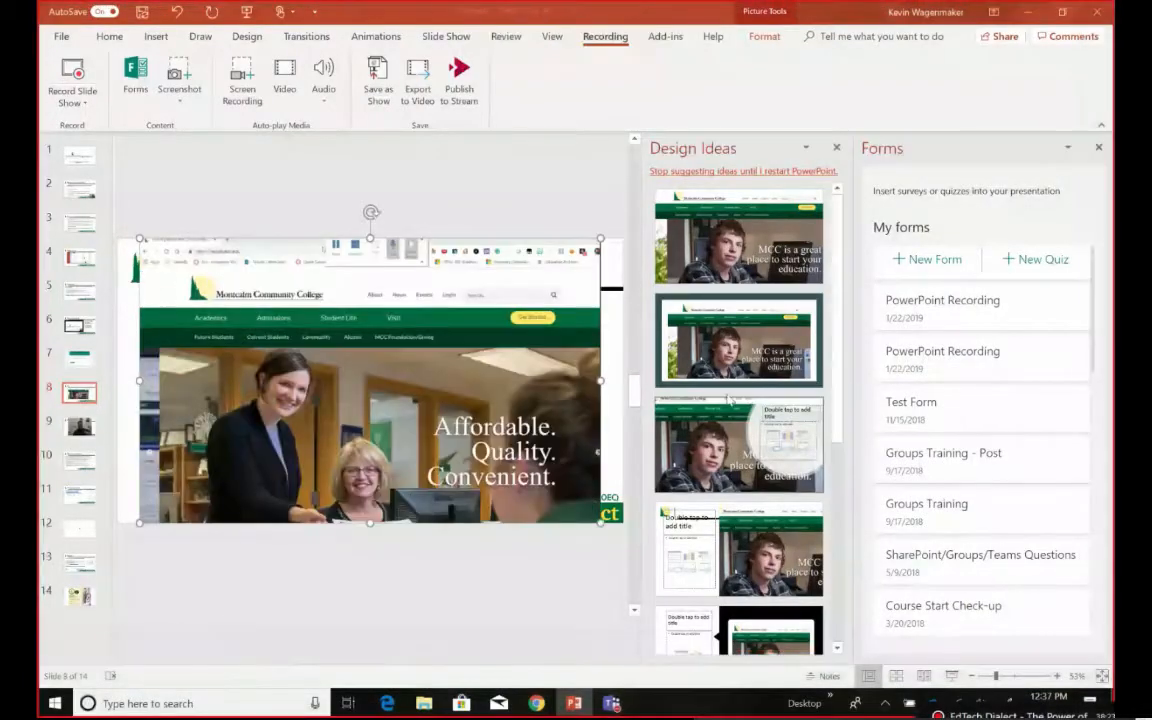
mouse_move(327, 380)
mouse_down()
mouse_move(306, 370)
mouse_move(306, 340)
mouse_move(322, 362)
mouse_up()
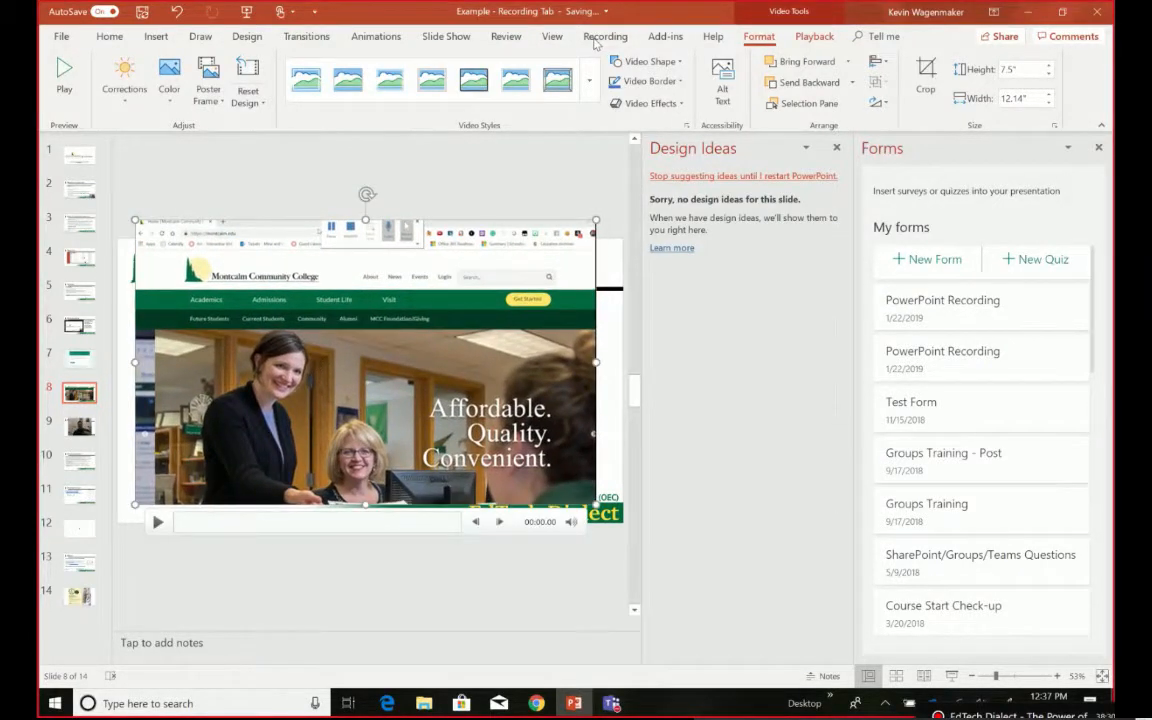
Look at the file browser for inserting a video without choosing one, and at the options for adding audio.
click(604, 36)
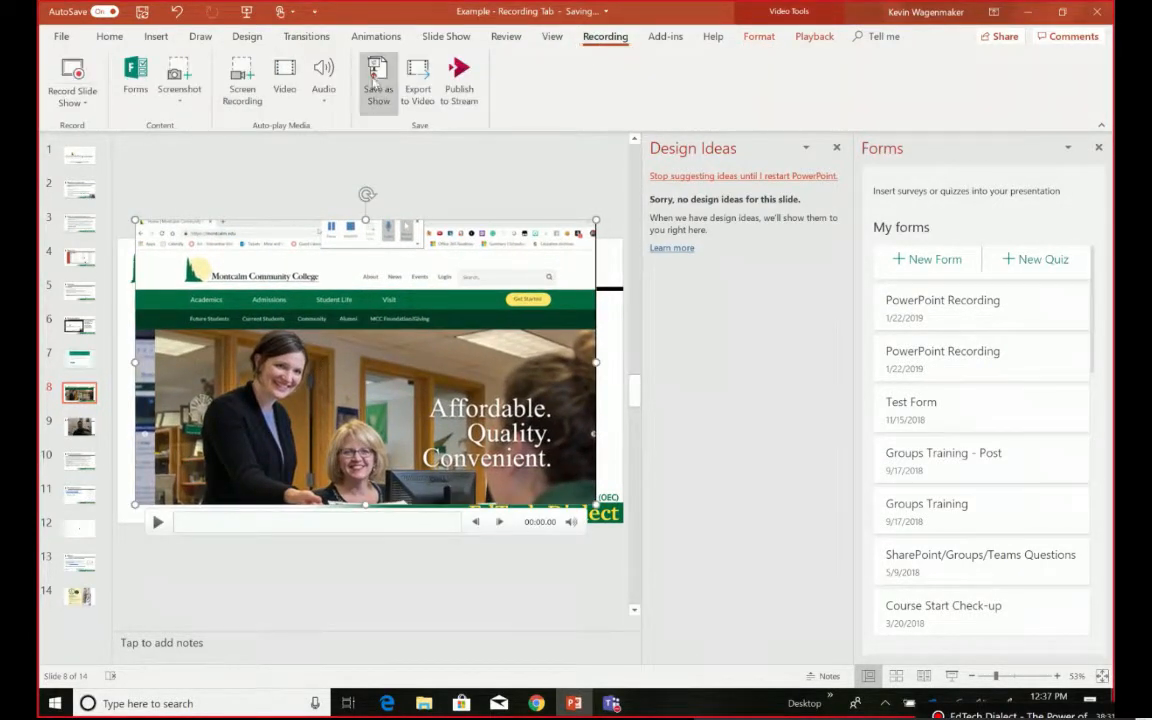
click(284, 94)
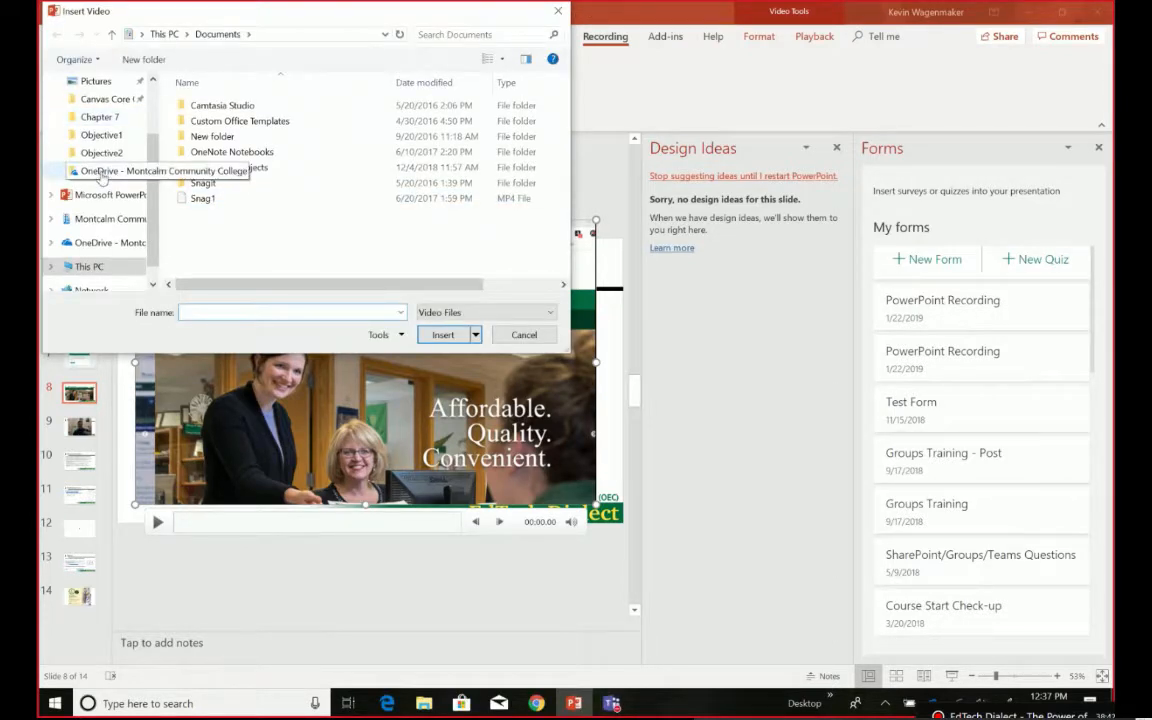
click(530, 334)
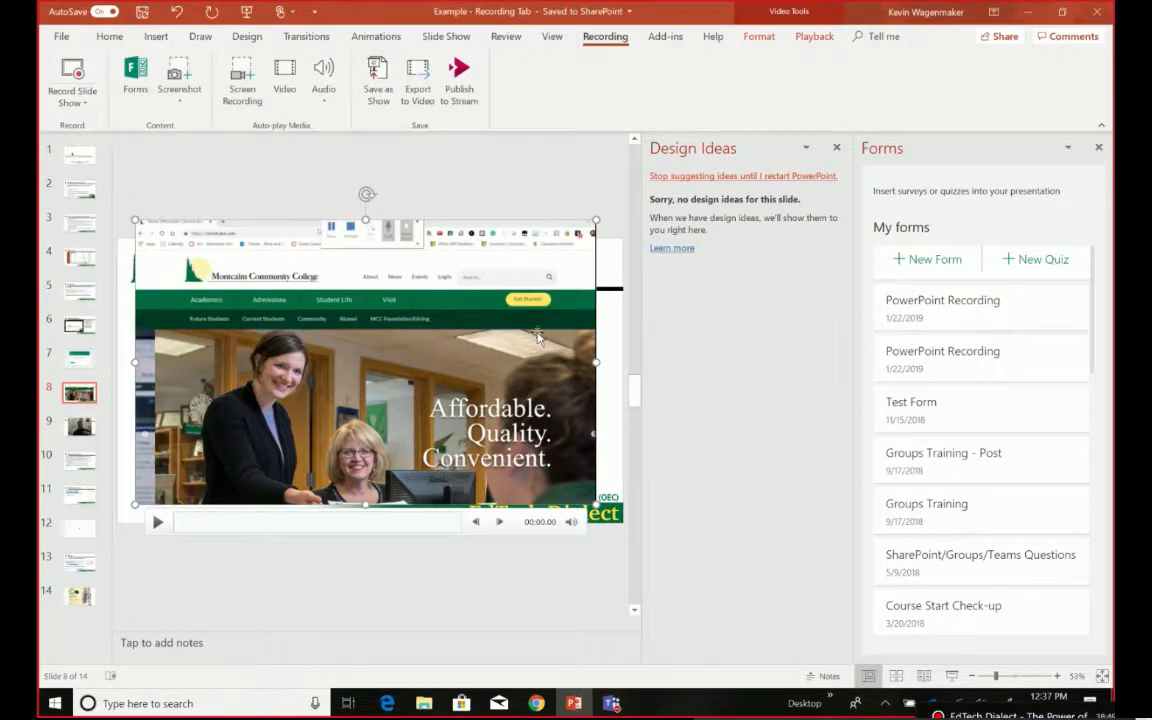
click(323, 95)
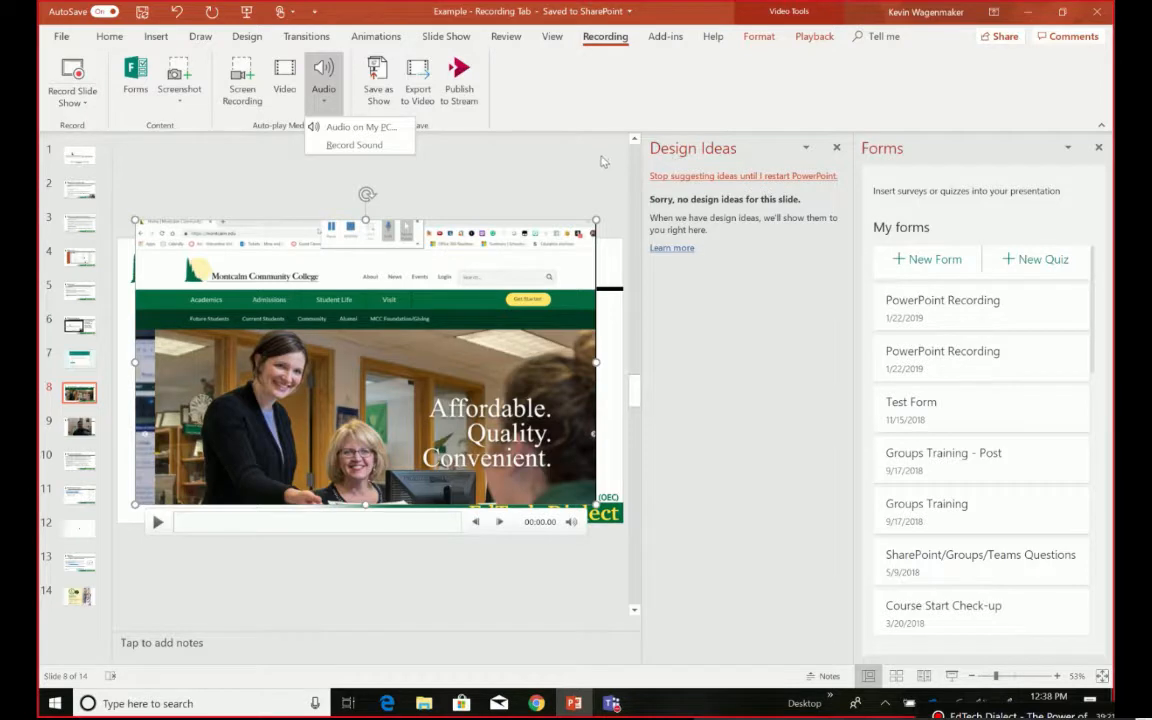
Close the Design Ideas and Forms panes to enlarge the slide view.
click(838, 148)
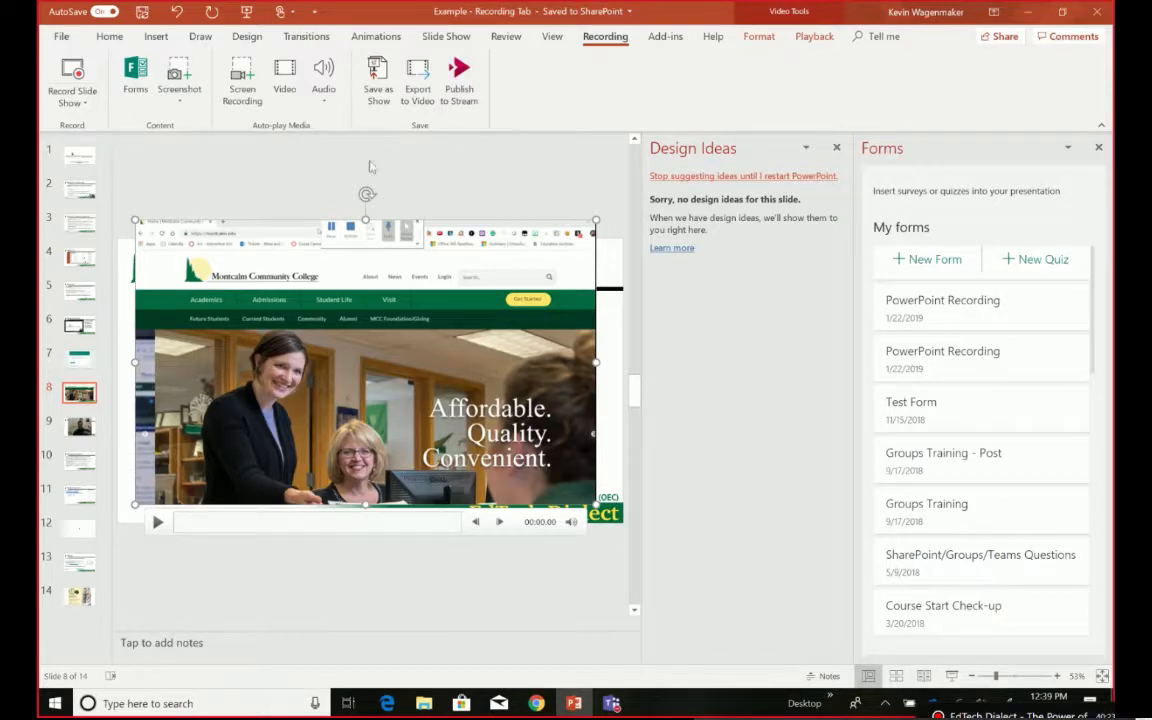
click(833, 148)
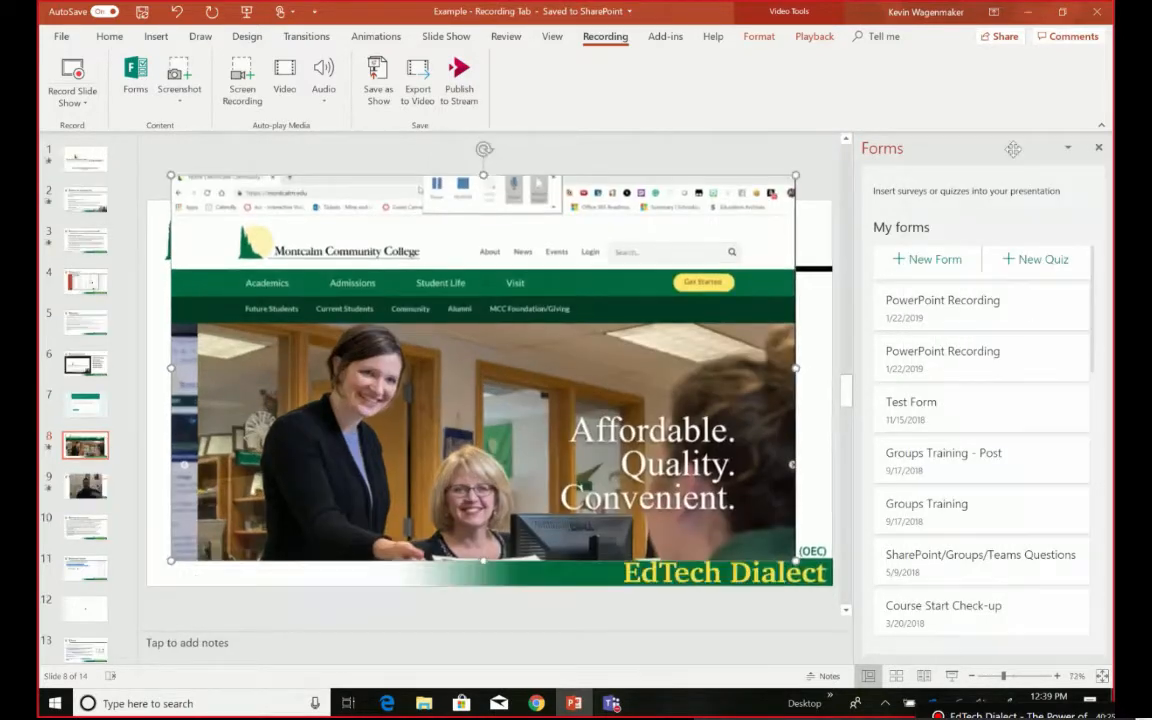
click(1097, 158)
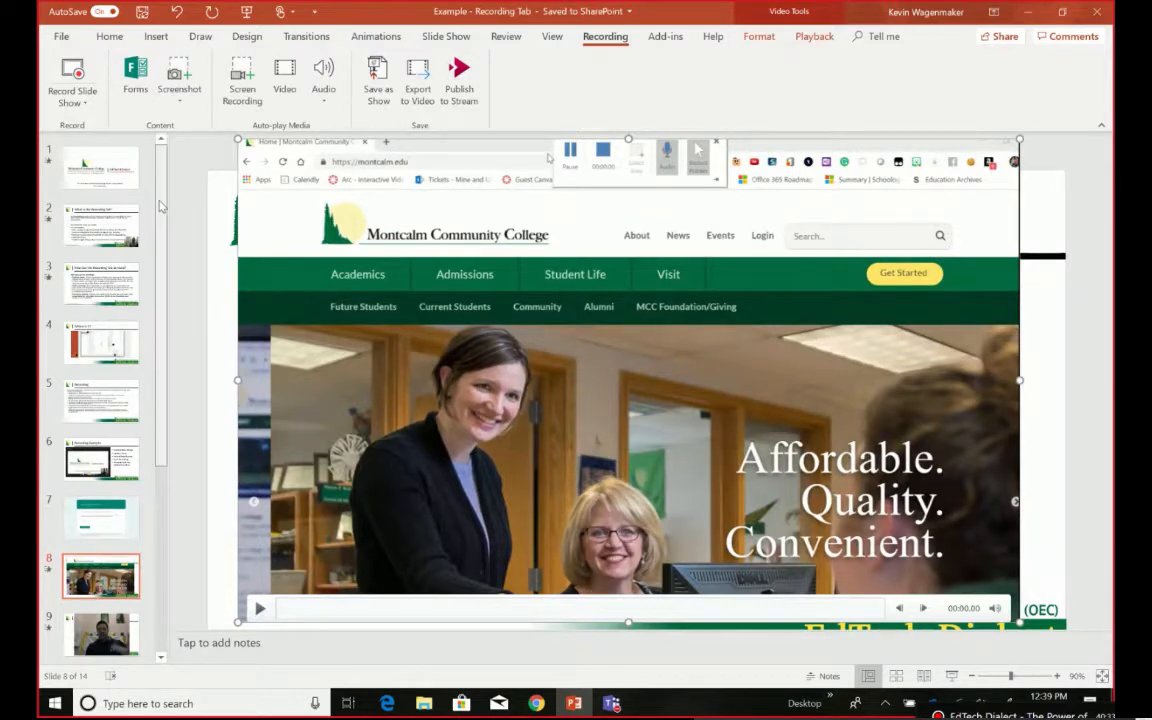
Show slide 10, "Review Your Recording", and highlight the device playback limitations, including the "PowerPoint for Android:" label.
scroll(158, 260, down, 1)
scroll(158, 260, down, 4)
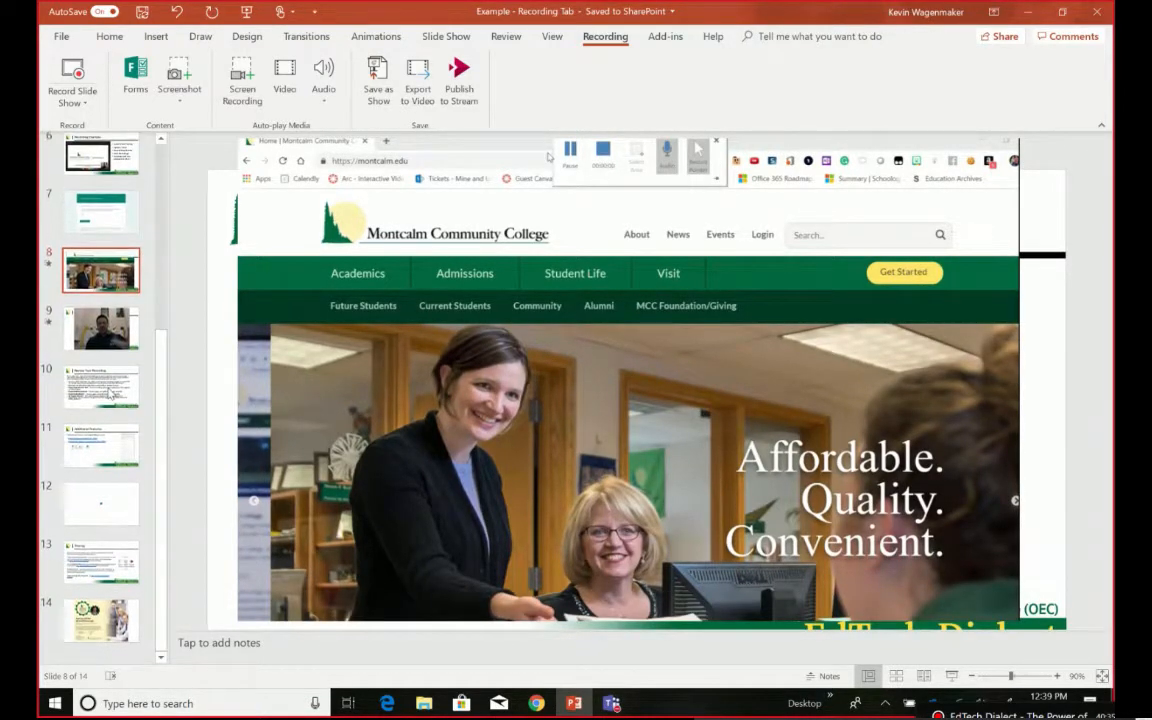
click(98, 385)
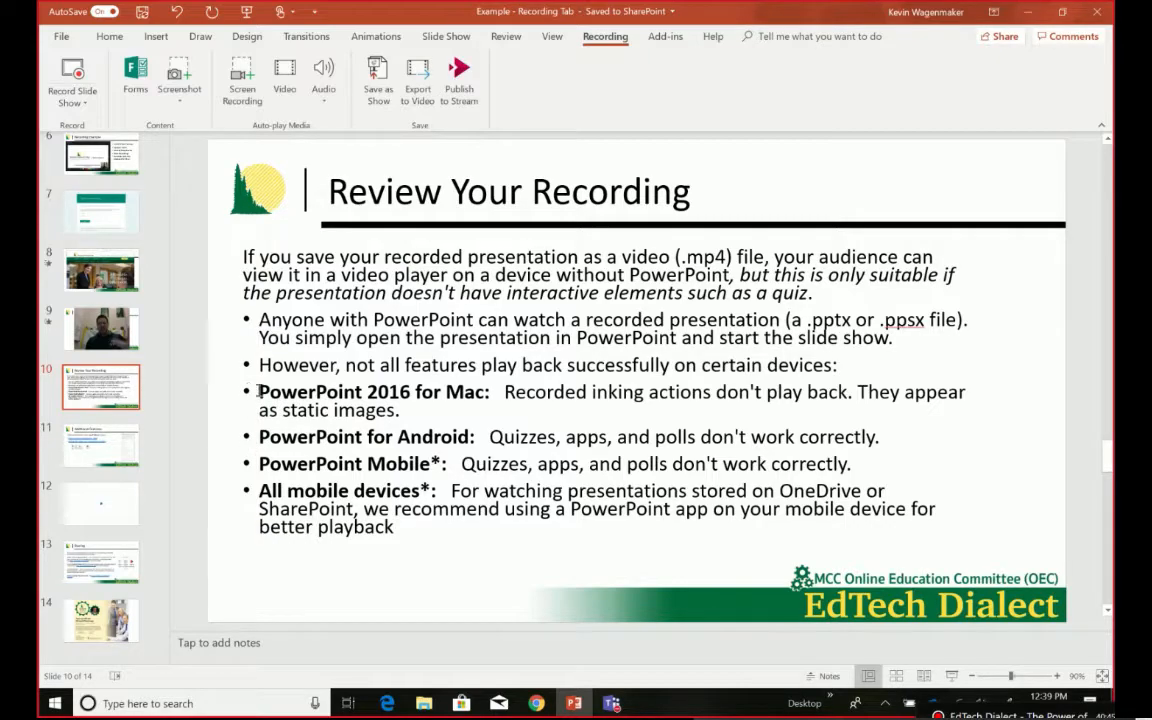
drag(258, 392, 543, 528)
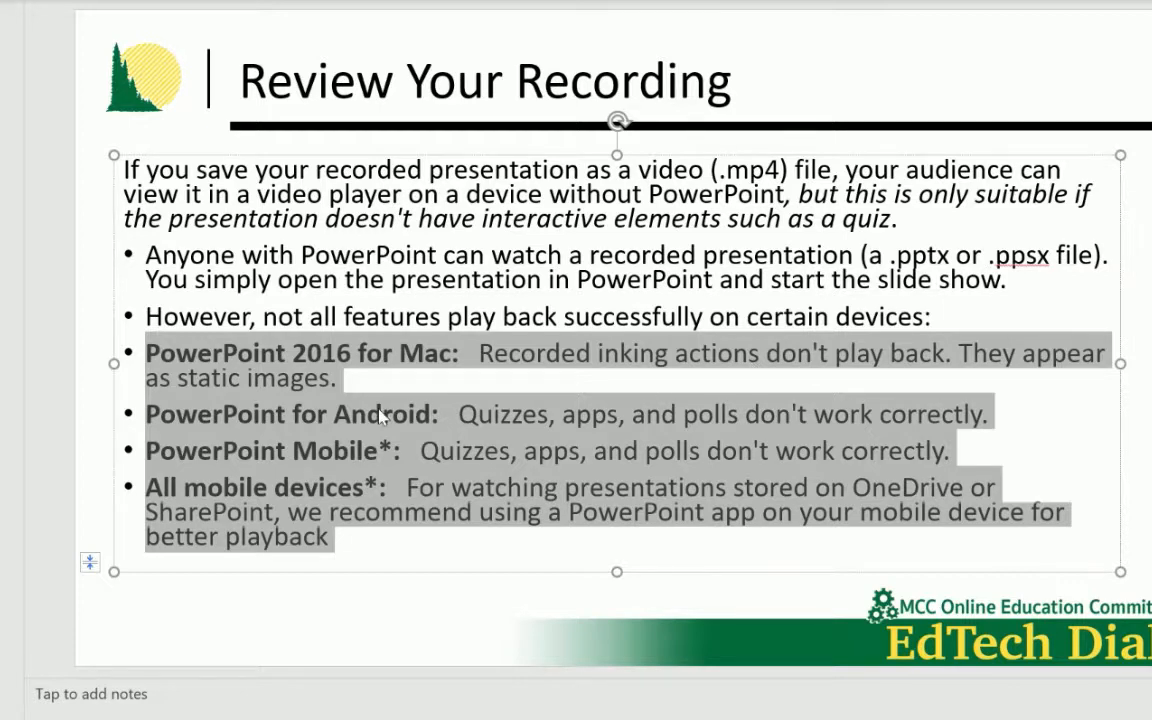
click(493, 414)
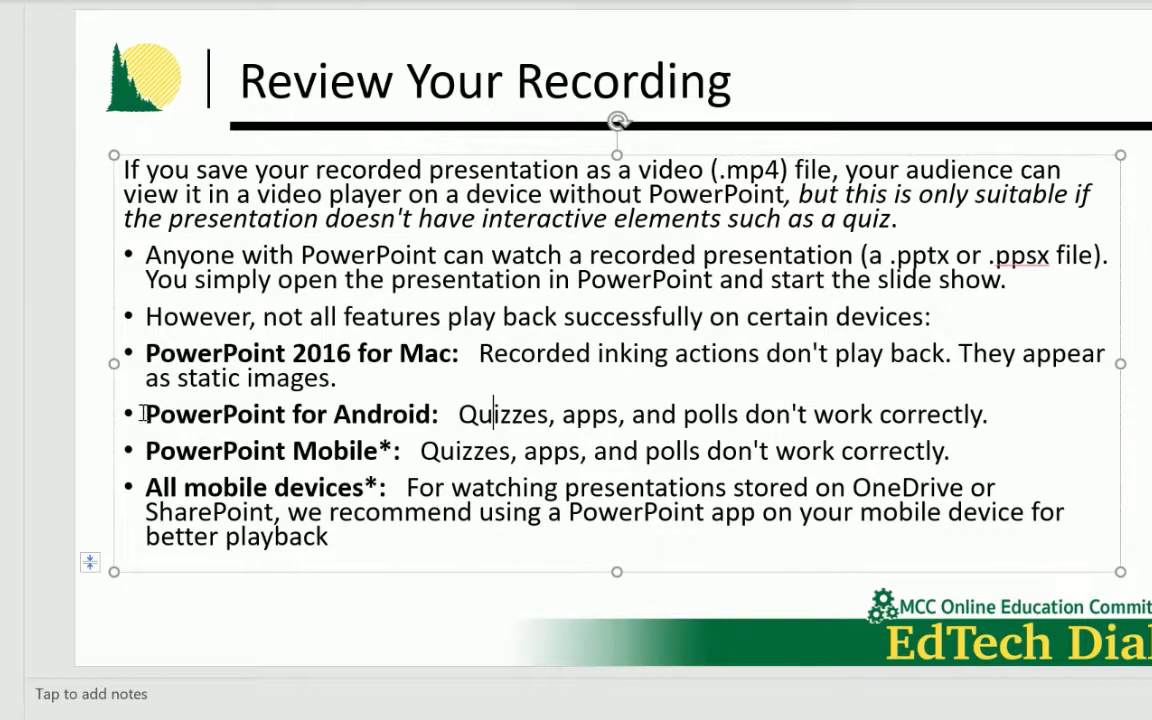
drag(144, 414, 453, 398)
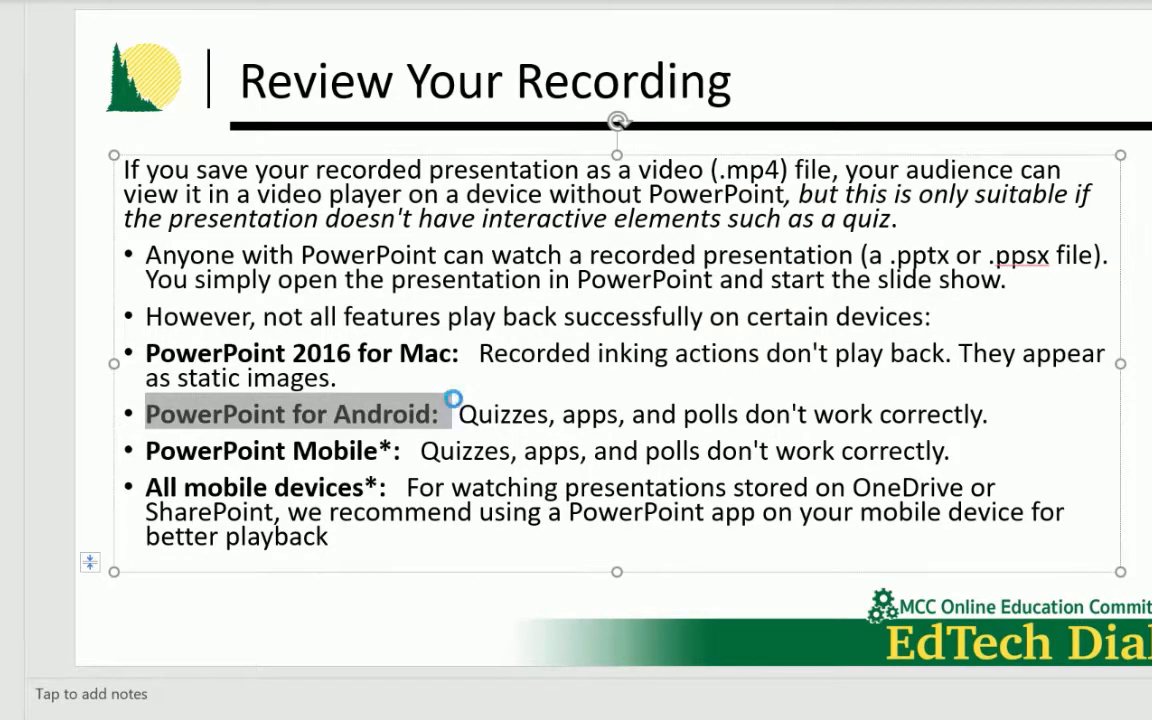